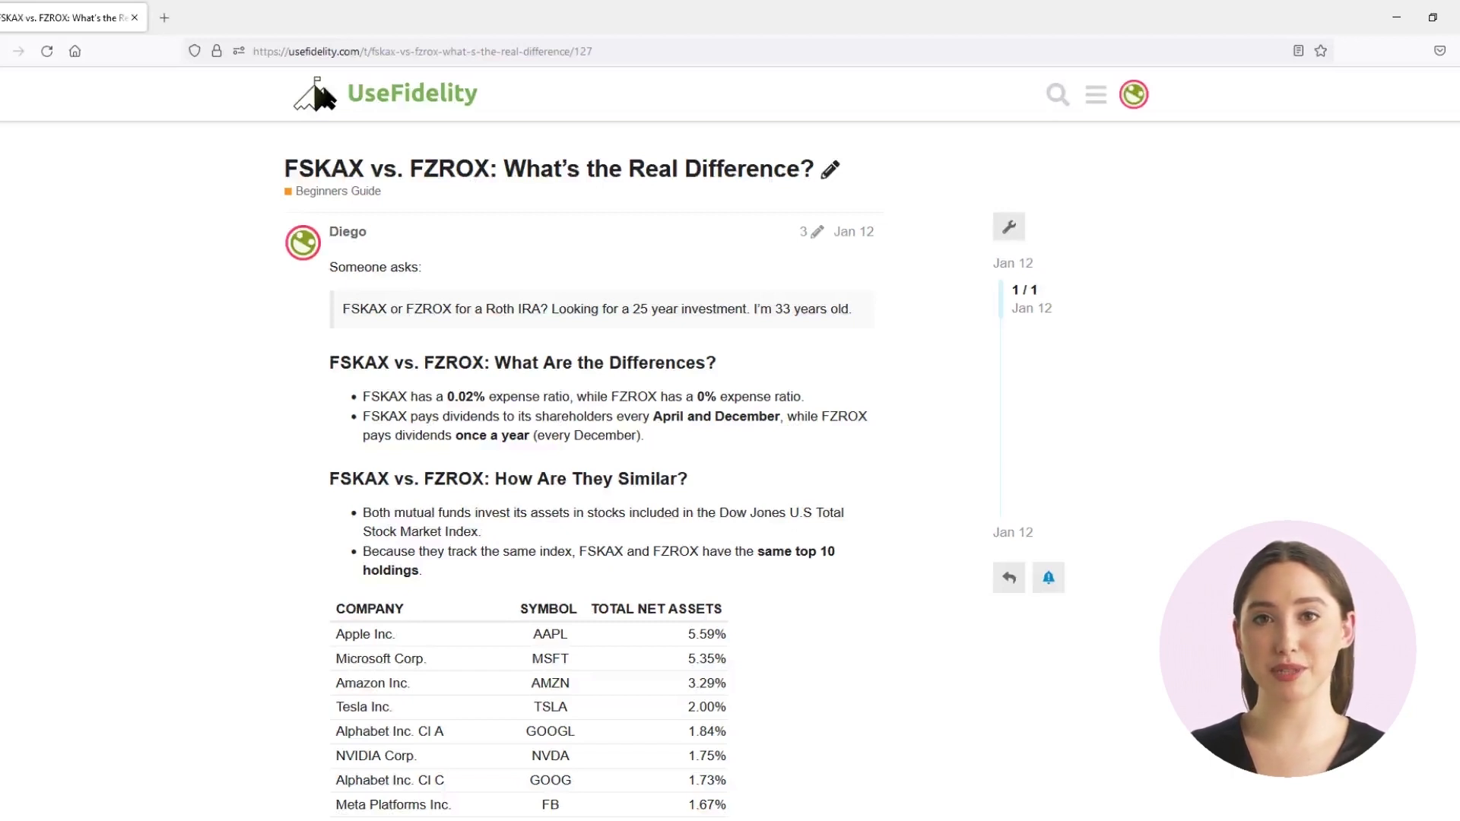
scroll(313, 95, down, 4)
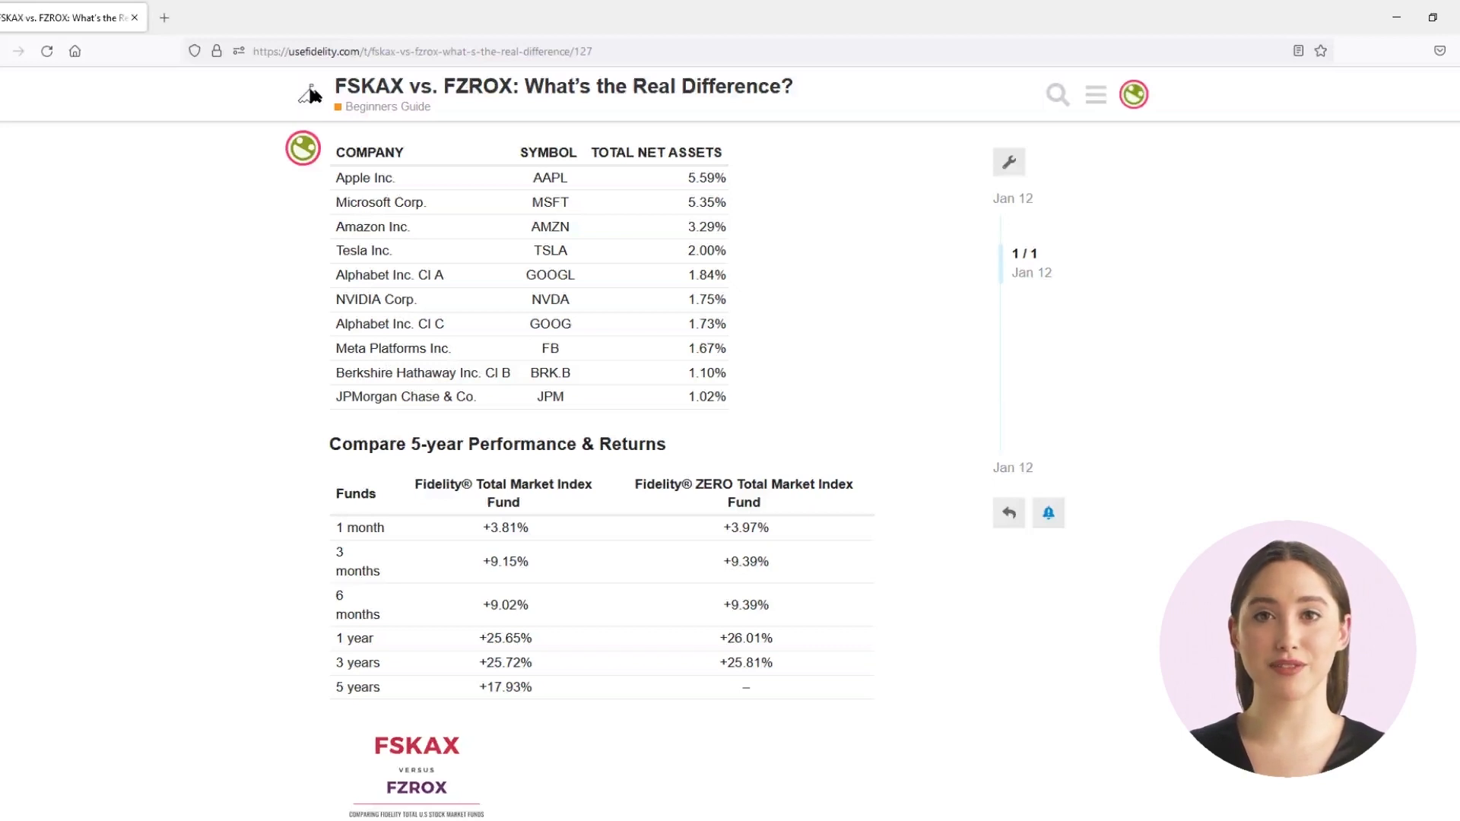
scroll(310, 93, down, 10)
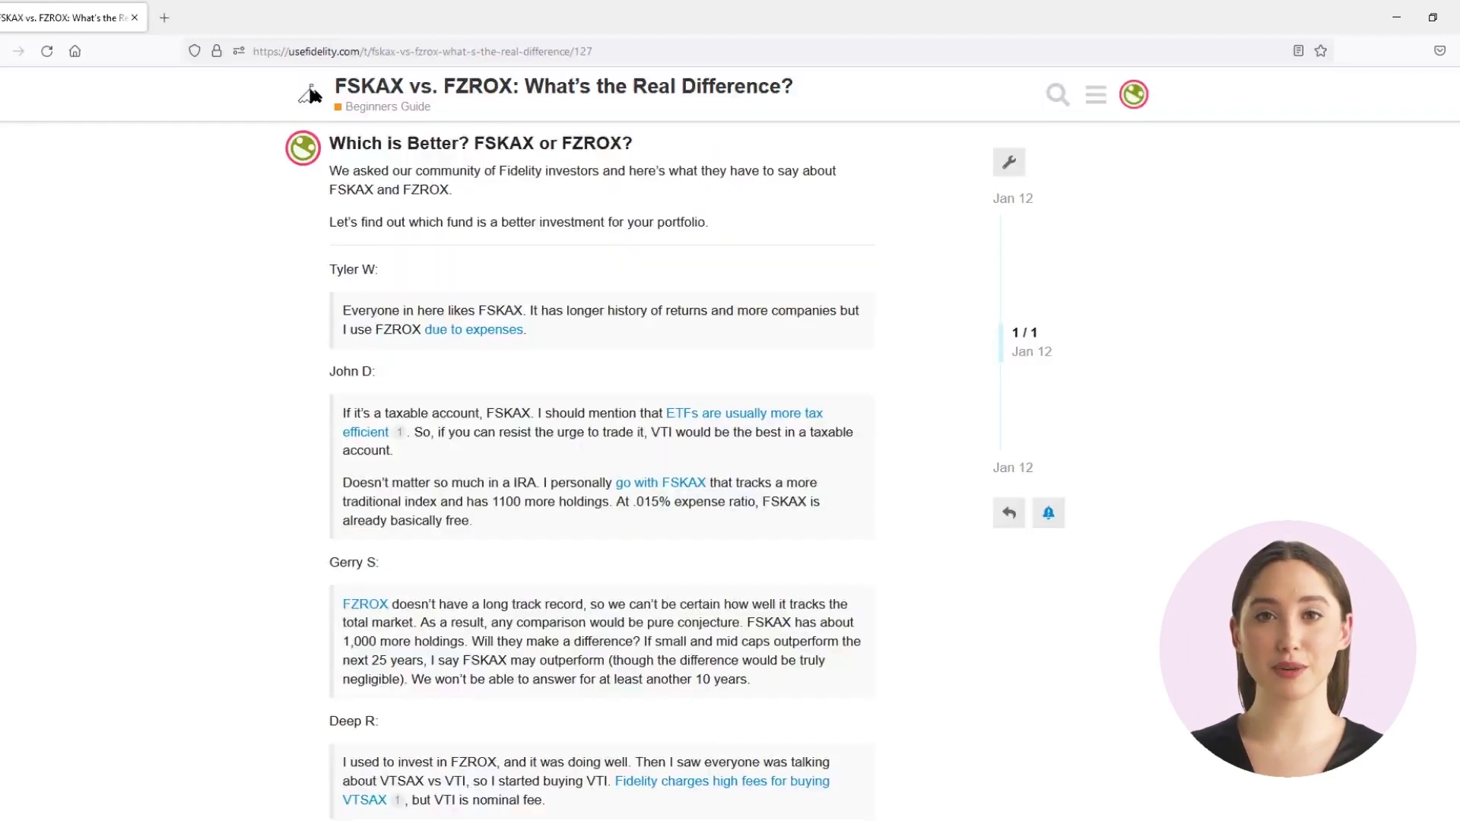